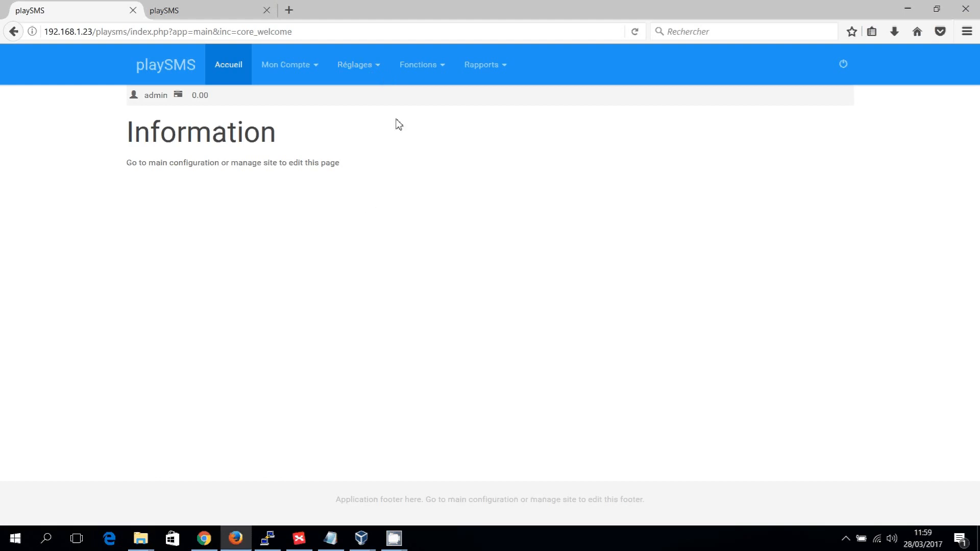
- Open the main configuration page (Configuration principale) and look over its default settings
{"action": "left_click", "coordinate": [379, 72]}
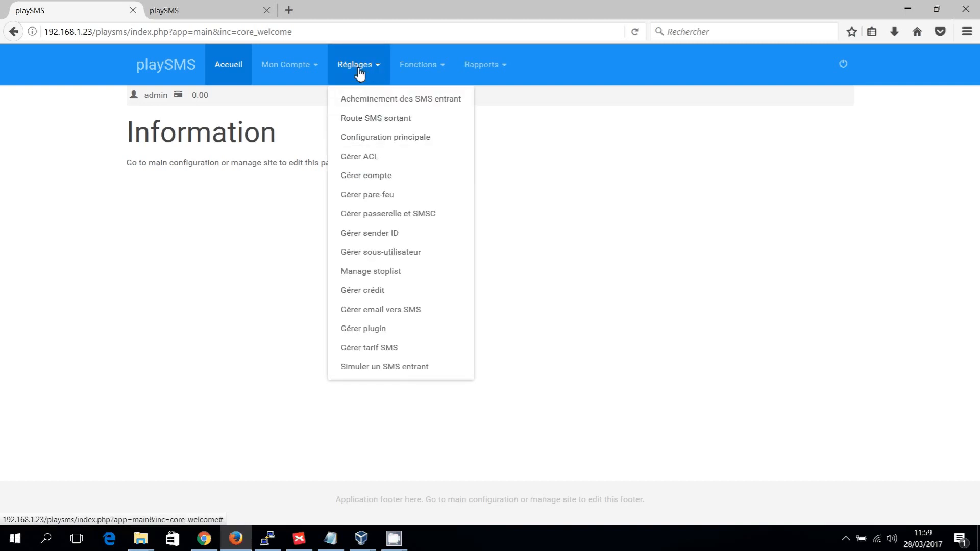
{"action": "left_click", "coordinate": [401, 145]}
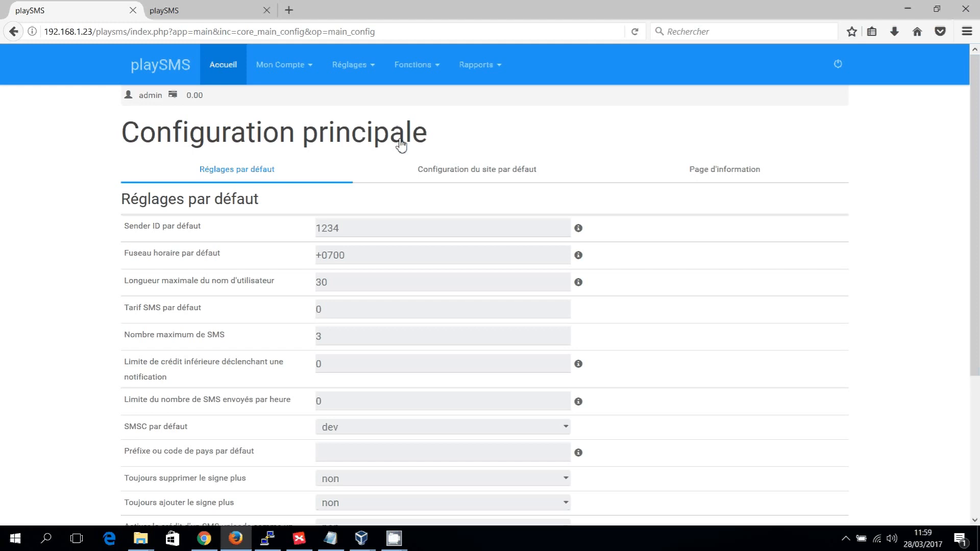
{"action": "left_click", "coordinate": [412, 168]}
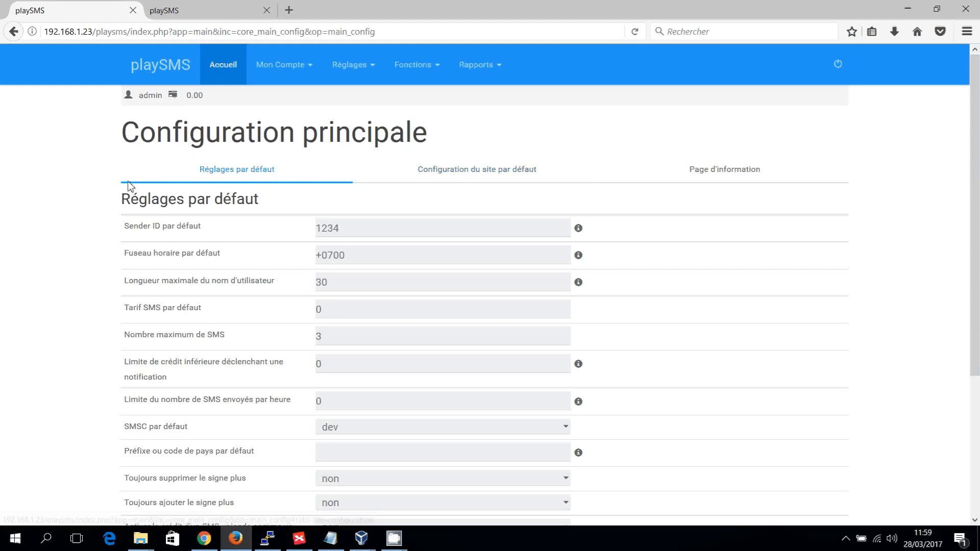
{"action": "scroll", "coordinate": [102, 184], "scroll_direction": "down", "scroll_amount": 5}
{"action": "scroll", "coordinate": [102, 184], "scroll_direction": "up", "scroll_amount": 4}
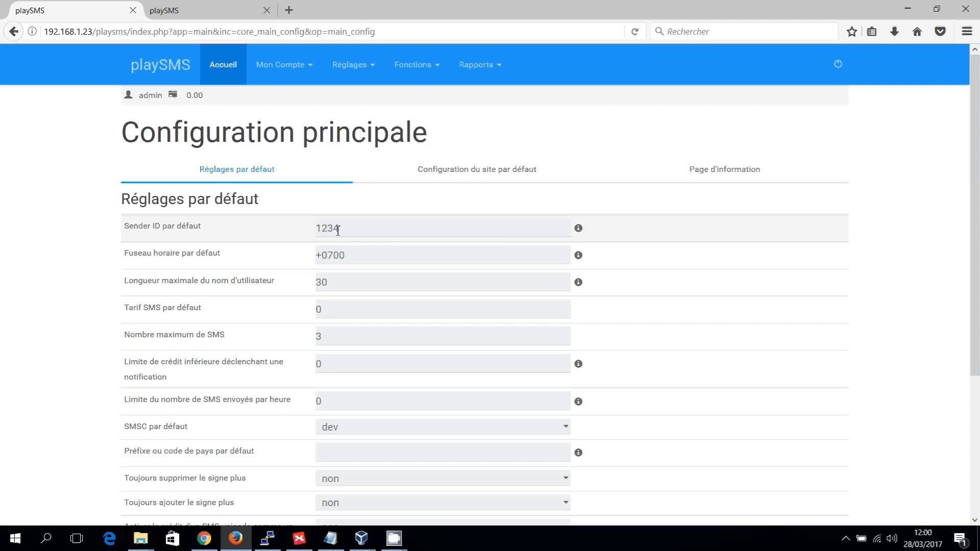
- Set the default time zone (Fuseau horaire par défaut) to +0000
{"action": "double_click", "coordinate": [368, 256]}
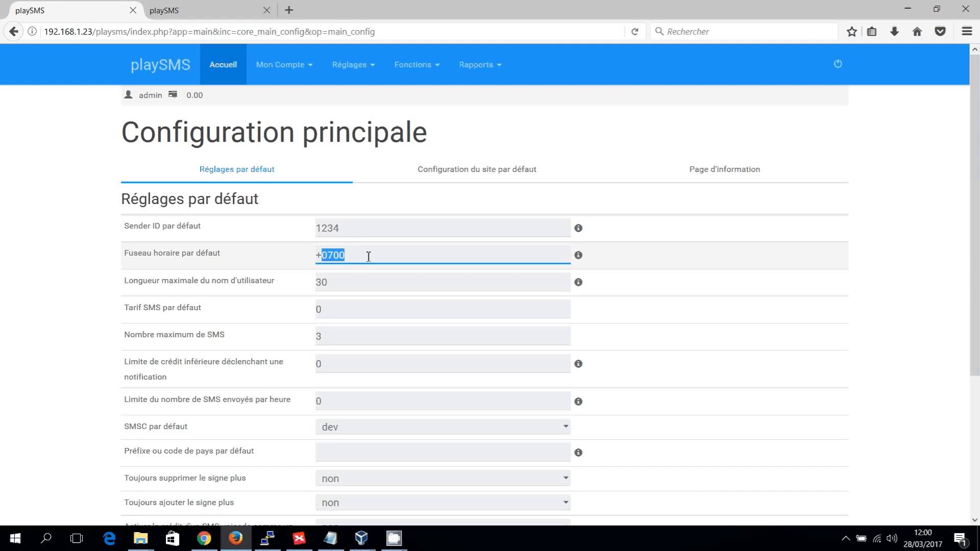
{"action": "left_click", "coordinate": [369, 257]}
{"action": "key", "text": "shift+Left"}
{"action": "type", "text": "0"}
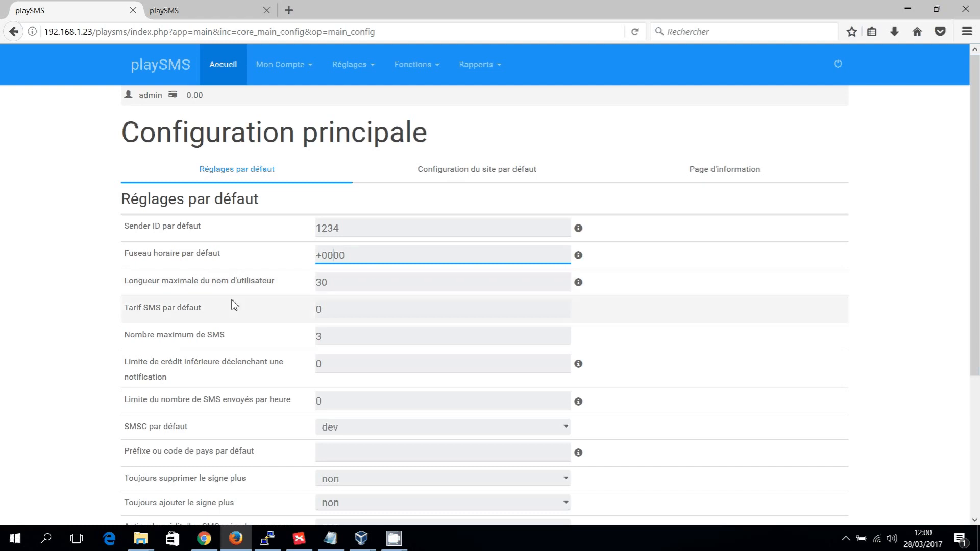
{"action": "scroll", "coordinate": [238, 298], "scroll_direction": "down", "scroll_amount": 3}
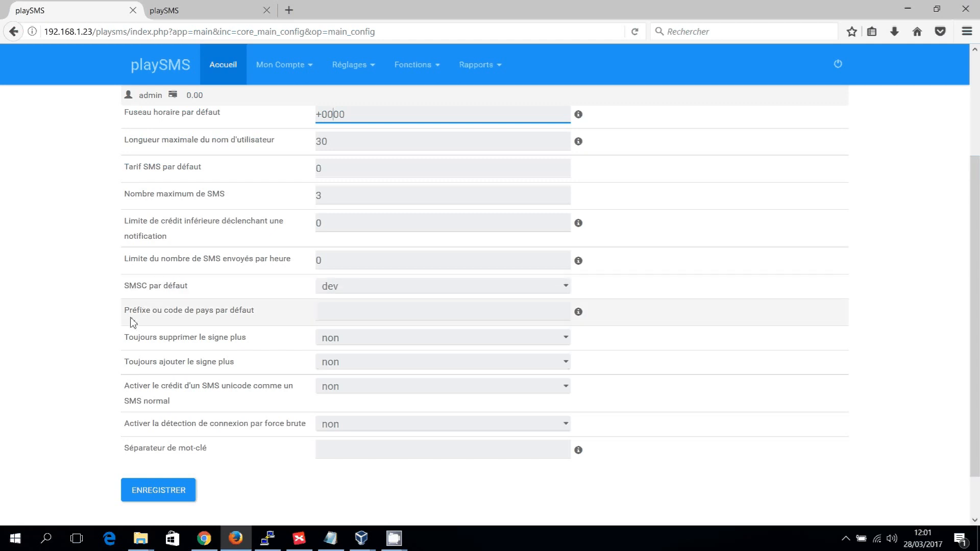
{"action": "left_click", "coordinate": [344, 316]}
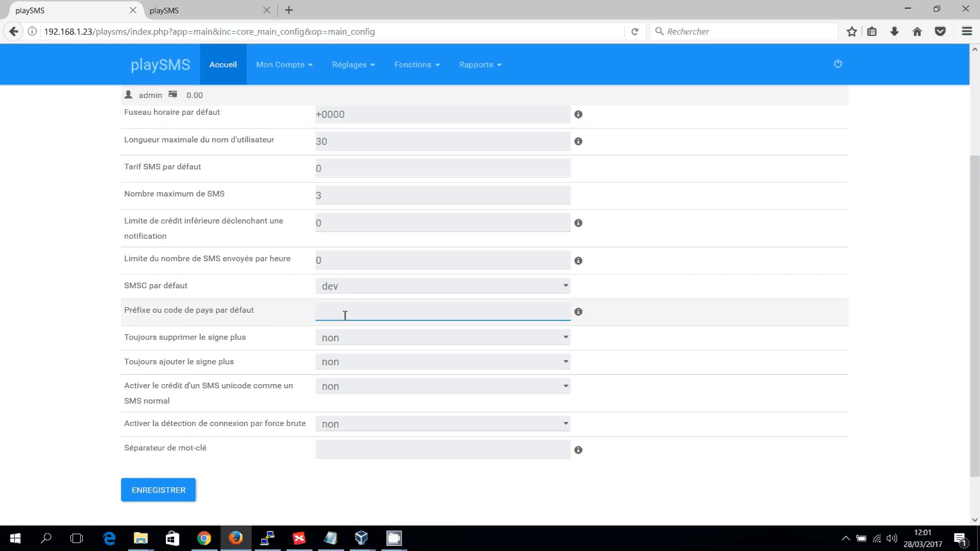
{"action": "type", "text": "+221"}
{"action": "key", "text": "BackSpace"}
{"action": "key", "text": "BackSpace"}
{"action": "key", "text": "BackSpace"}
{"action": "key", "text": "BackSpace"}
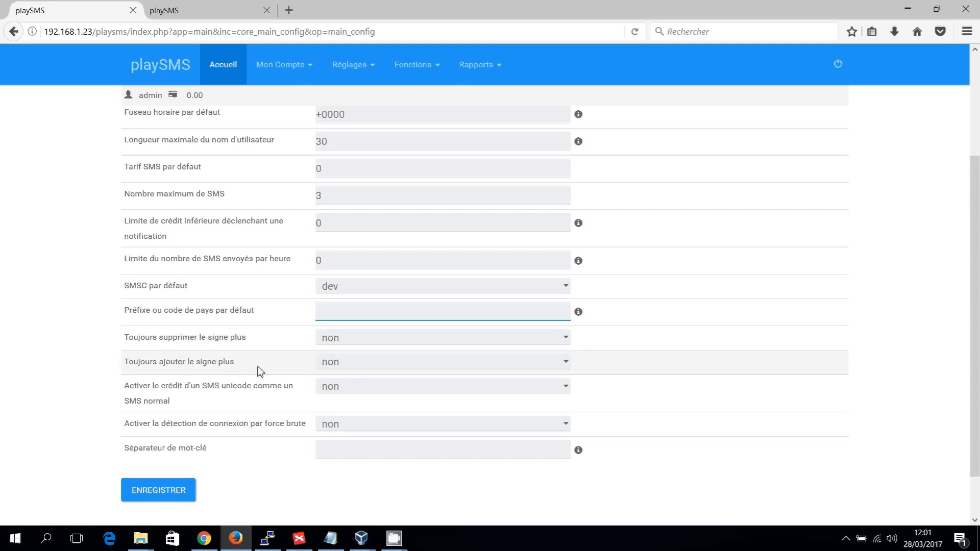
- Examine the remaining default settings and the help notes for the keyword separator and default country prefix
{"action": "scroll", "coordinate": [82, 328], "scroll_direction": "down", "scroll_amount": 2}
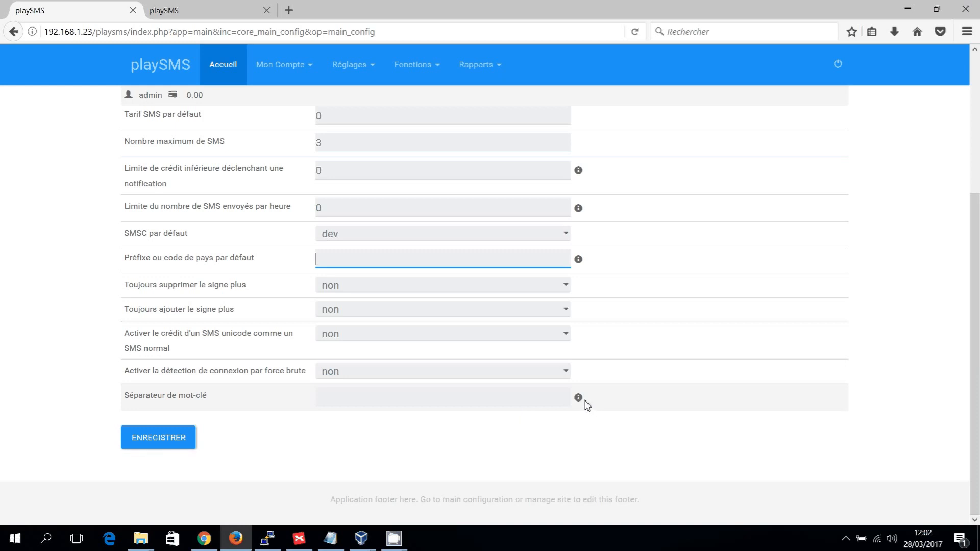
{"action": "mouse_move", "coordinate": [579, 399]}
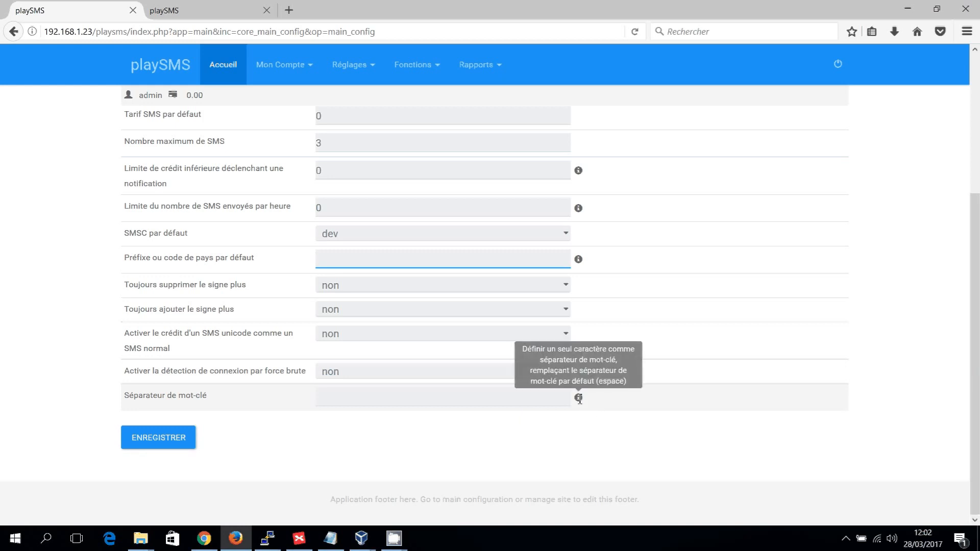
{"action": "mouse_move", "coordinate": [580, 259]}
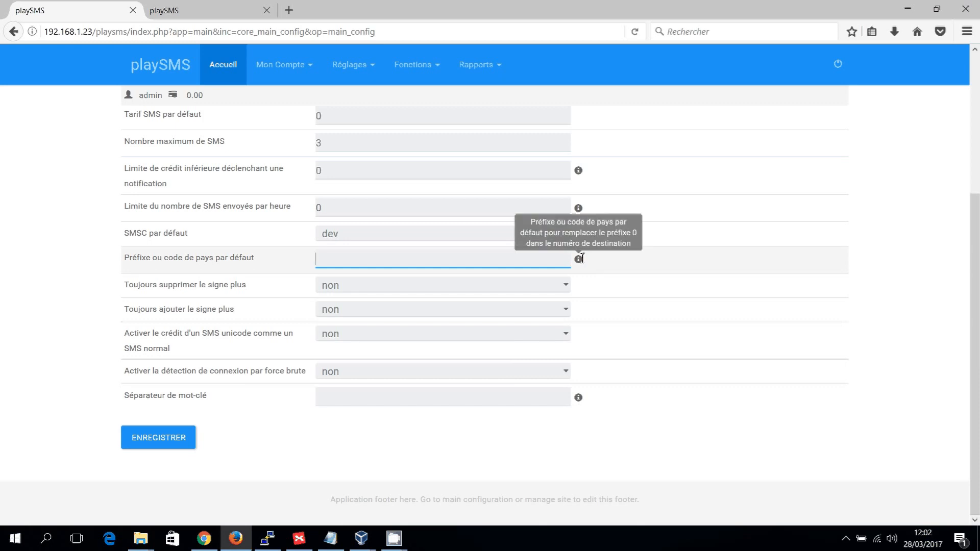
{"action": "mouse_move", "coordinate": [582, 210]}
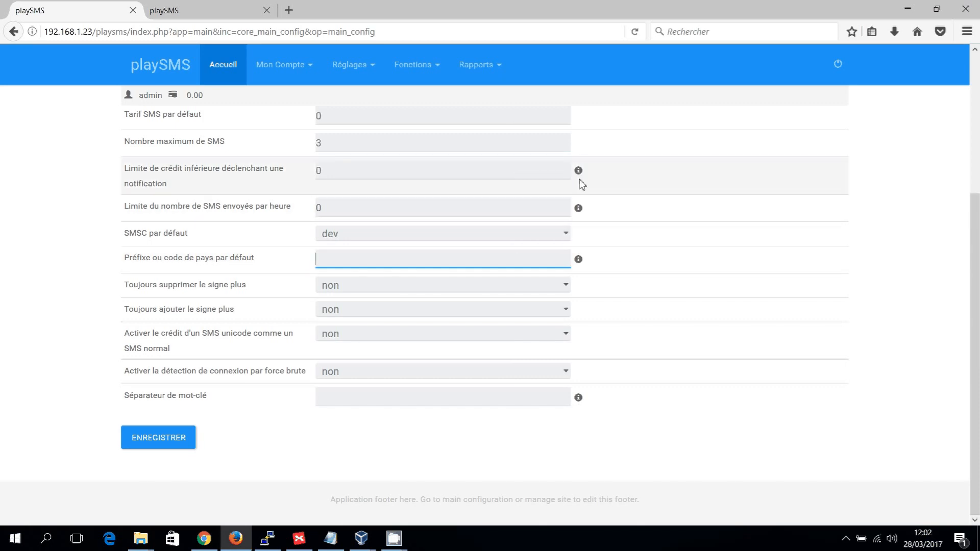
{"action": "scroll", "coordinate": [400, 454], "scroll_direction": "up", "scroll_amount": 4}
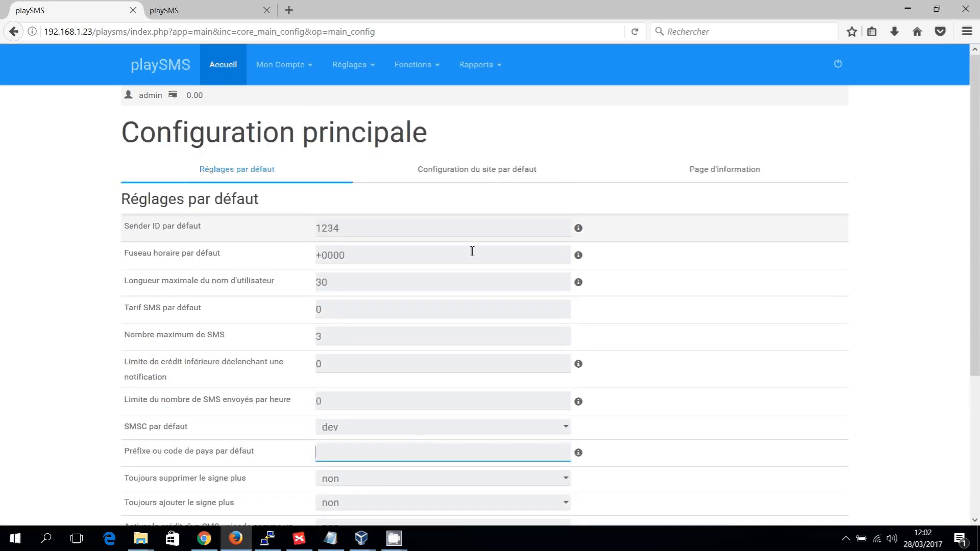
{"action": "scroll", "coordinate": [504, 308], "scroll_direction": "down", "scroll_amount": 4}
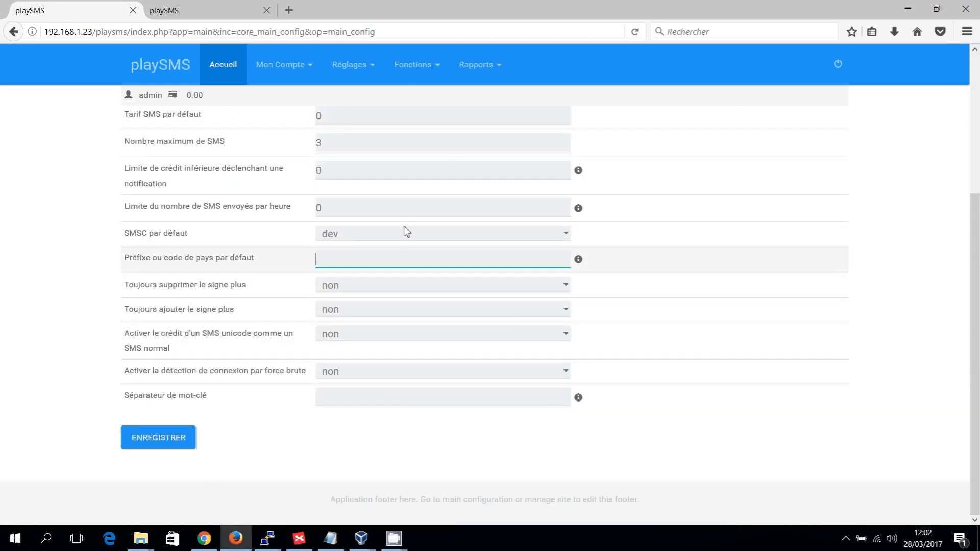
{"action": "scroll", "coordinate": [488, 245], "scroll_direction": "up", "scroll_amount": 4}
- Save the default settings and dismiss the information message
{"action": "scroll", "coordinate": [485, 251], "scroll_direction": "down", "scroll_amount": 4}
{"action": "left_click", "coordinate": [173, 434]}
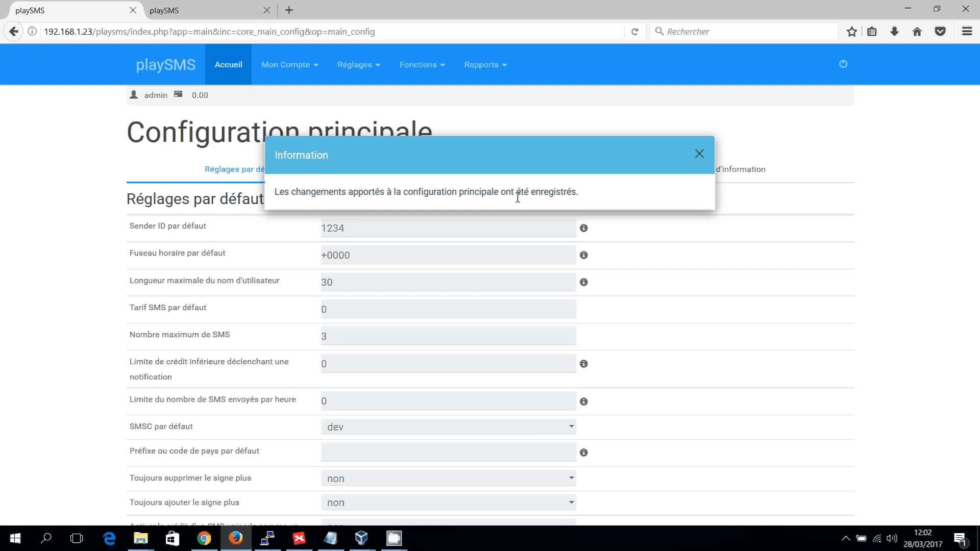
{"action": "left_click", "coordinate": [699, 153]}
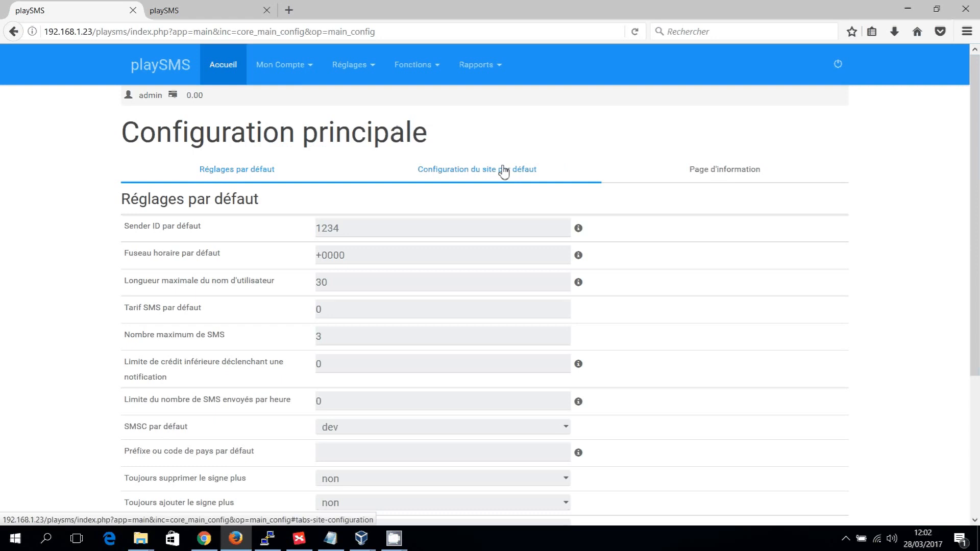
- Open the default site configuration and set the website title to Uriellabs
{"action": "left_click", "coordinate": [504, 172]}
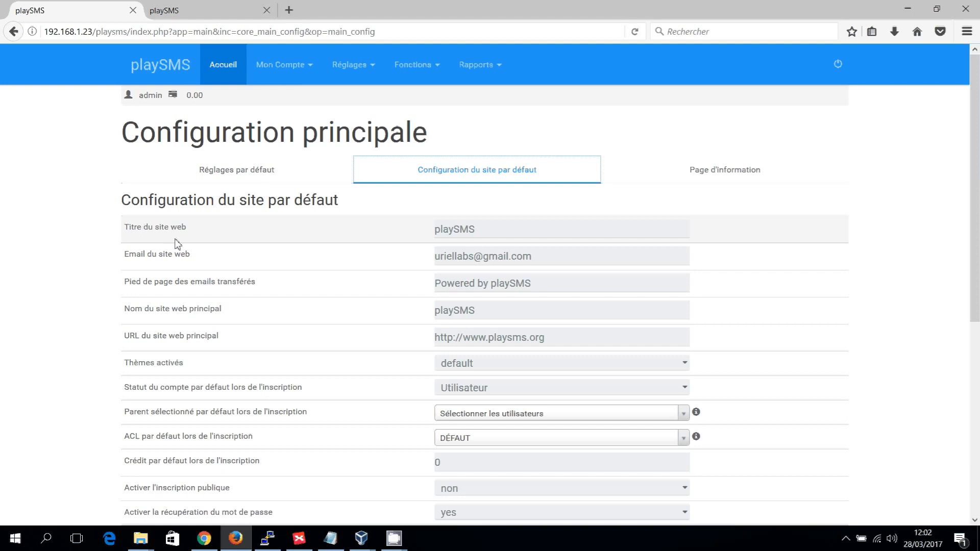
{"action": "left_click", "coordinate": [533, 239]}
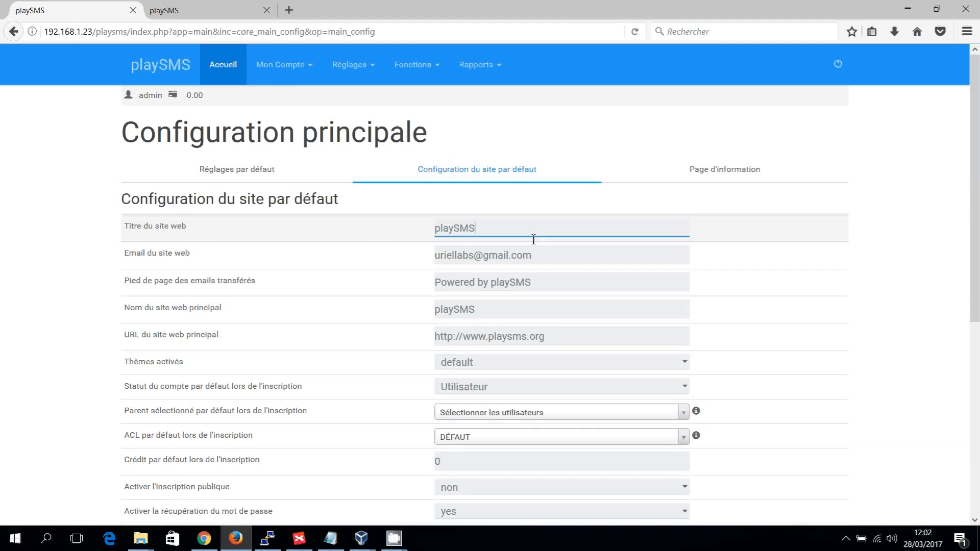
{"action": "key", "text": "ctrl+a"}
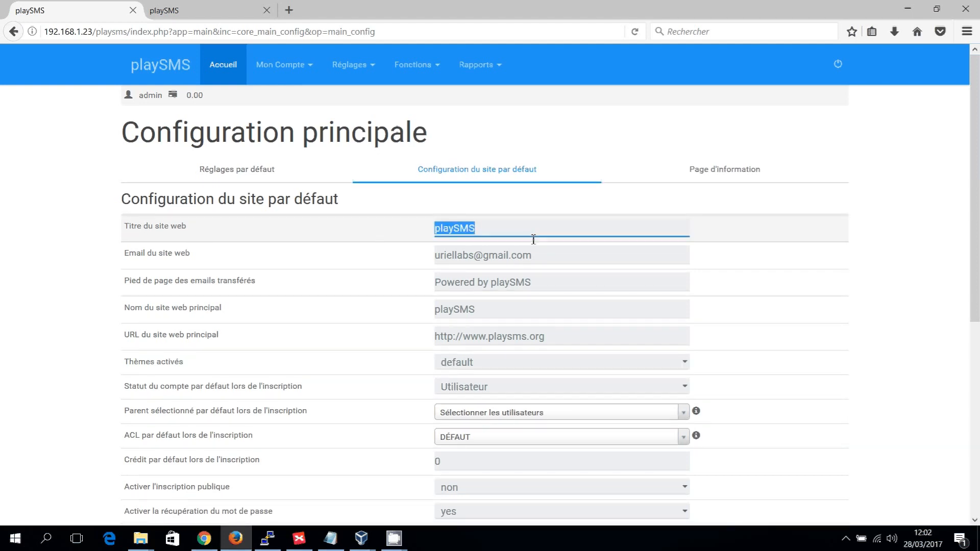
{"action": "type", "text": "Uriellabs"}
- Insert the tag +playsms before the @ sign in the website email address
{"action": "key", "text": "Tab"}
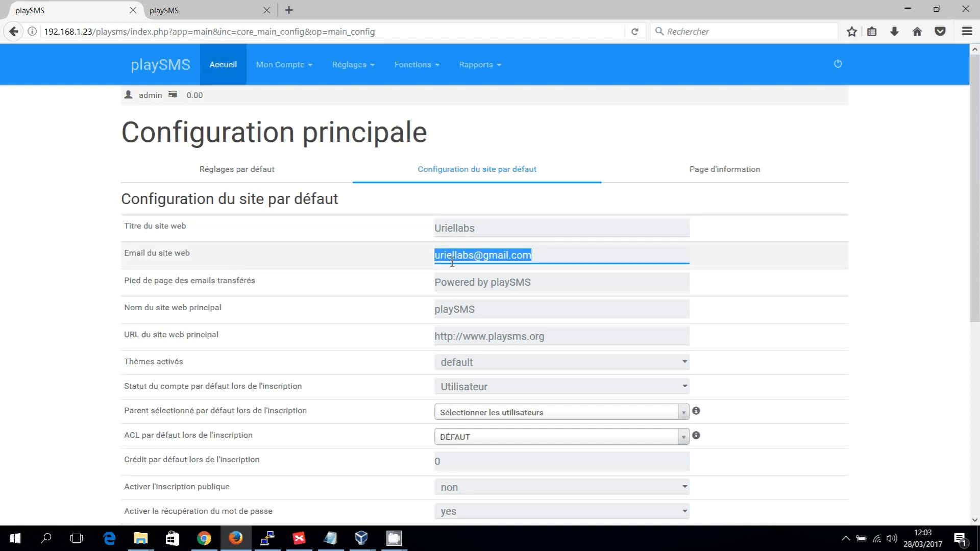
{"action": "double_click", "coordinate": [566, 257]}
{"action": "key", "text": "Left"}
{"action": "key", "text": "Left"}
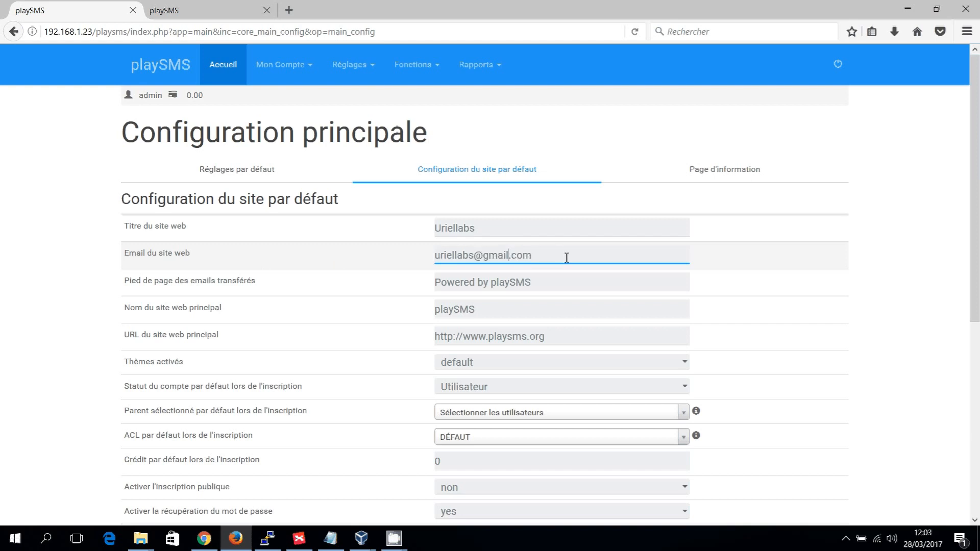
{"action": "key", "text": "Right"}
{"action": "key", "text": "Right"}
{"action": "type", "text": "+"}
{"action": "type", "text": "playsms"}
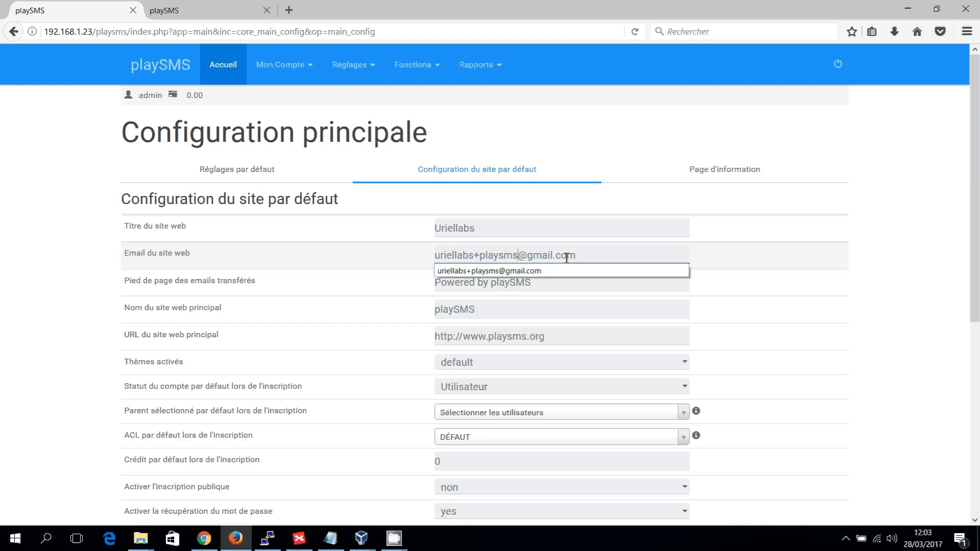
{"action": "key", "text": "Right"}
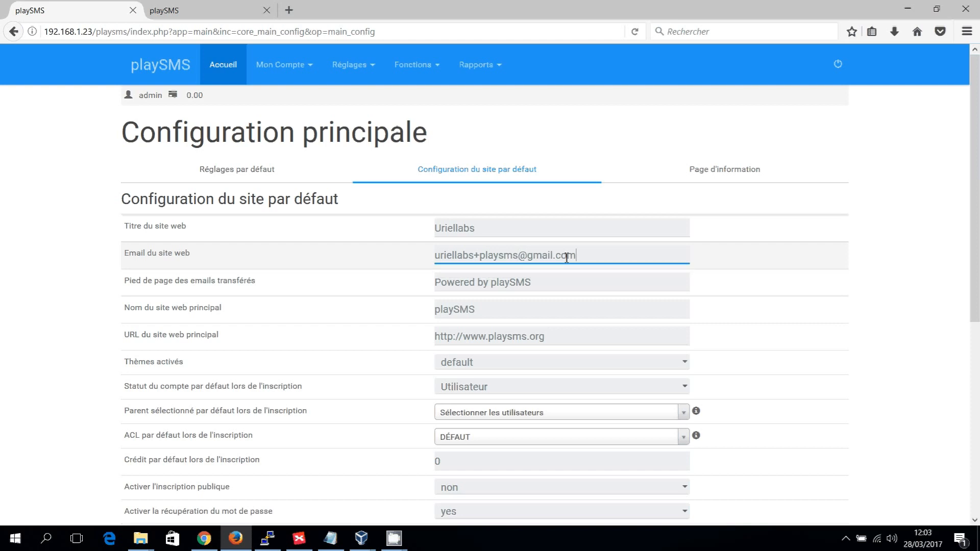
- Replace the footer of forwarded emails with "Propulsé par Uriellabs"
{"action": "key", "text": "Tab"}
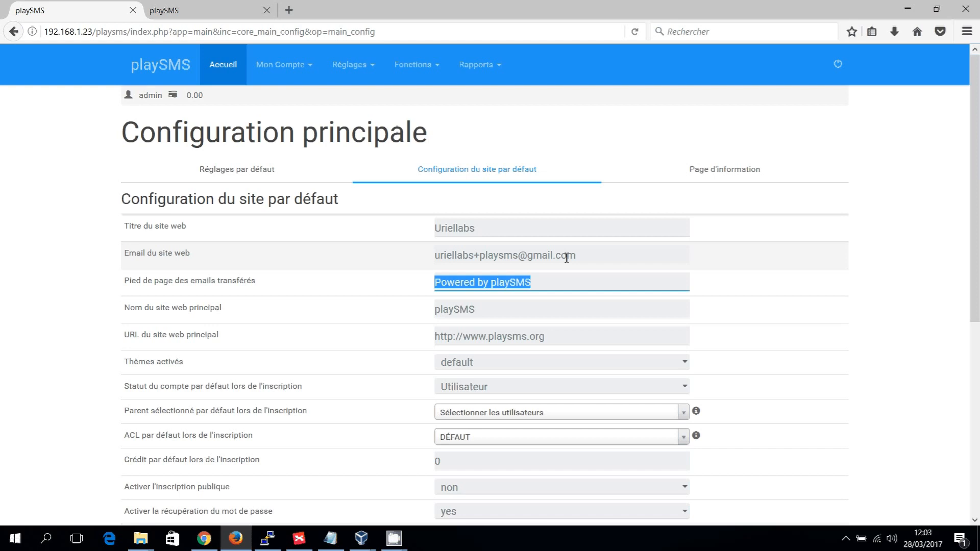
{"action": "key", "text": "End"}
{"action": "key", "text": "ctrl+shift+Left"}
{"action": "key", "text": "ctrl+shift+Left"}
{"action": "key", "text": "ctrl+shift+Left"}
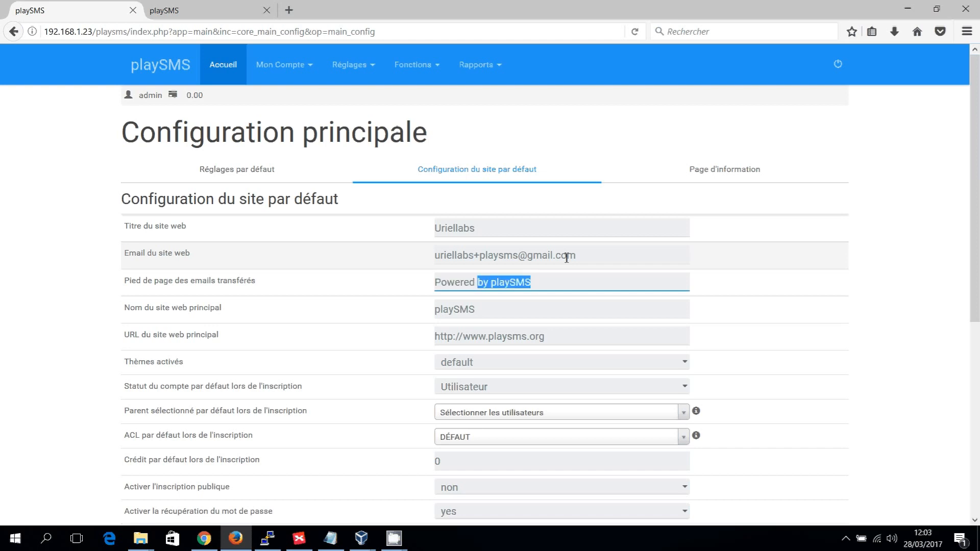
{"action": "type", "text": "Pro"}
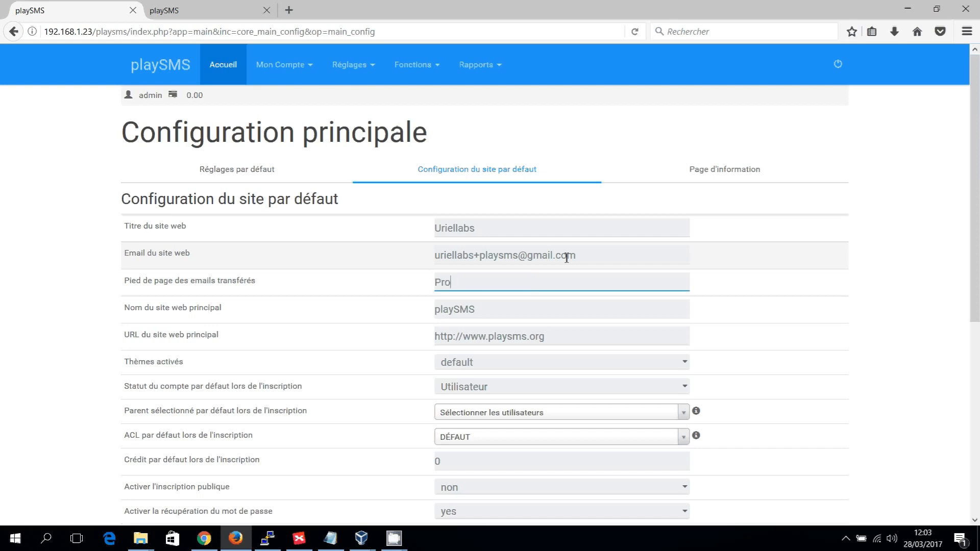
{"action": "type", "text": "pulsé par Uriellabs"}
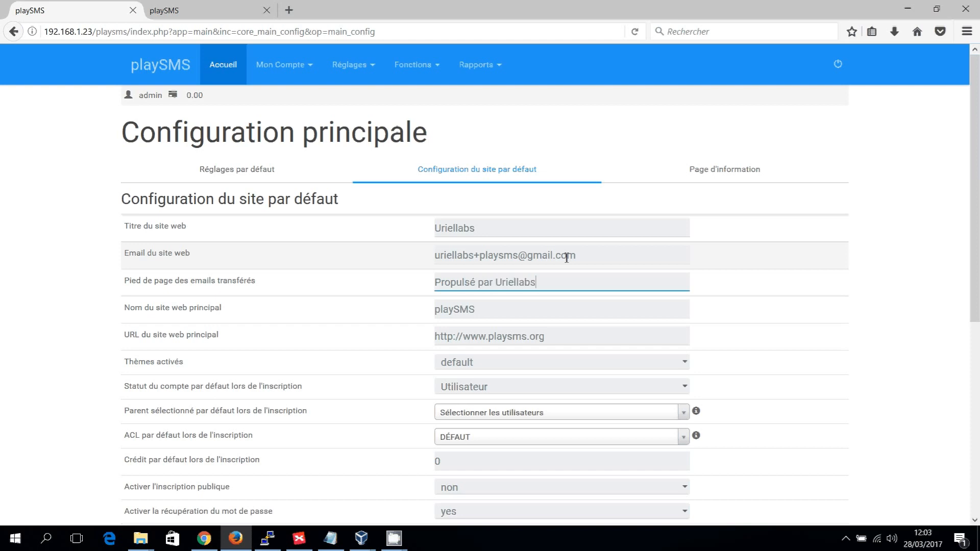
- Set the main website name (Nom du site web principal) to Uriellabs SMS
{"action": "key", "text": "Tab"}
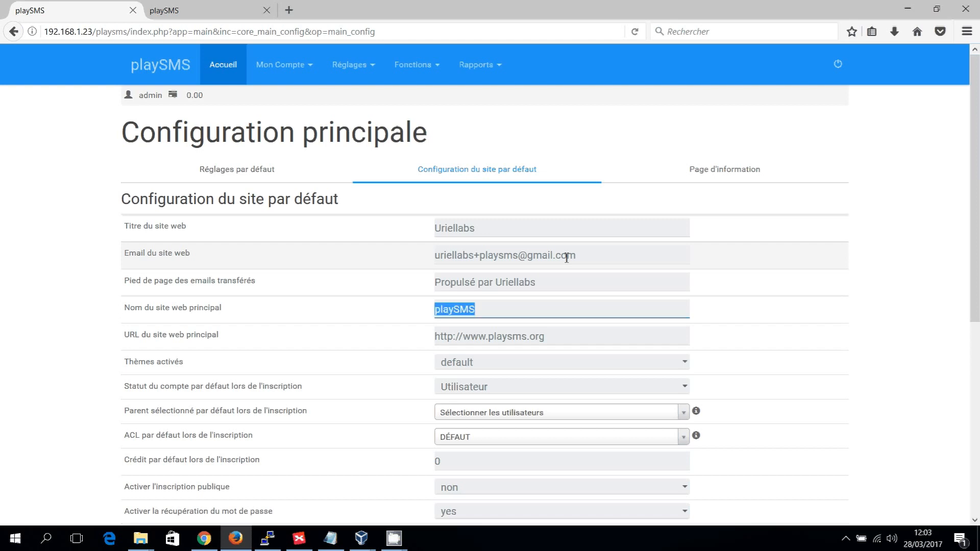
{"action": "type", "text": "Uriellabs SMS"}
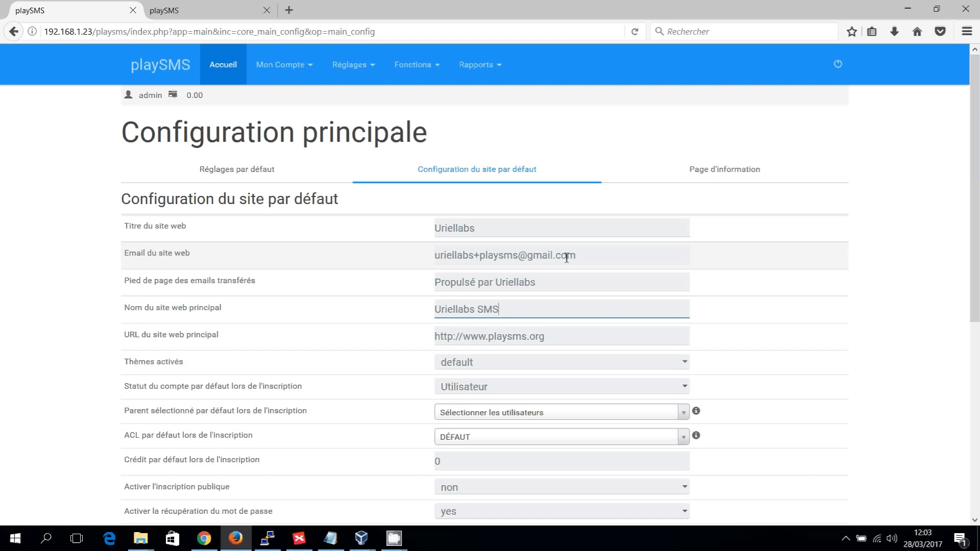
{"action": "key", "text": "Tab"}
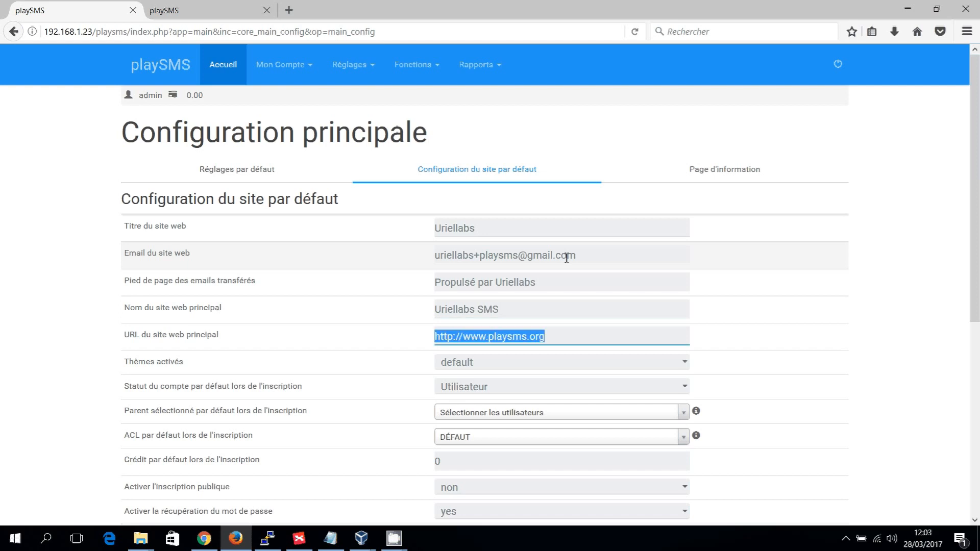
{"action": "type", "text": "http:"}
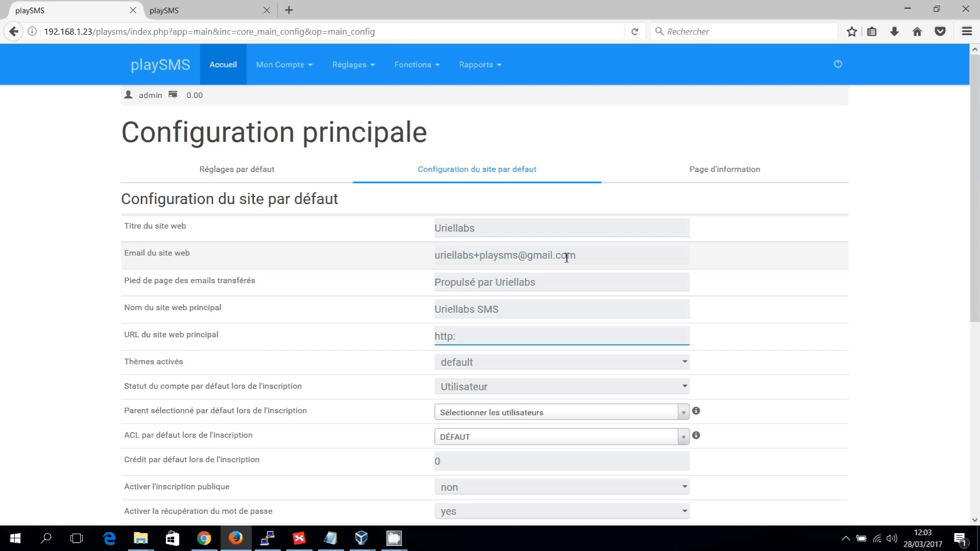
{"action": "type", "text": "//www.uriellabs.com"}
- View the available options for the active theme setting (Thèmes activés) without choosing another one
{"action": "scroll", "coordinate": [573, 258], "scroll_direction": "down", "scroll_amount": 3}
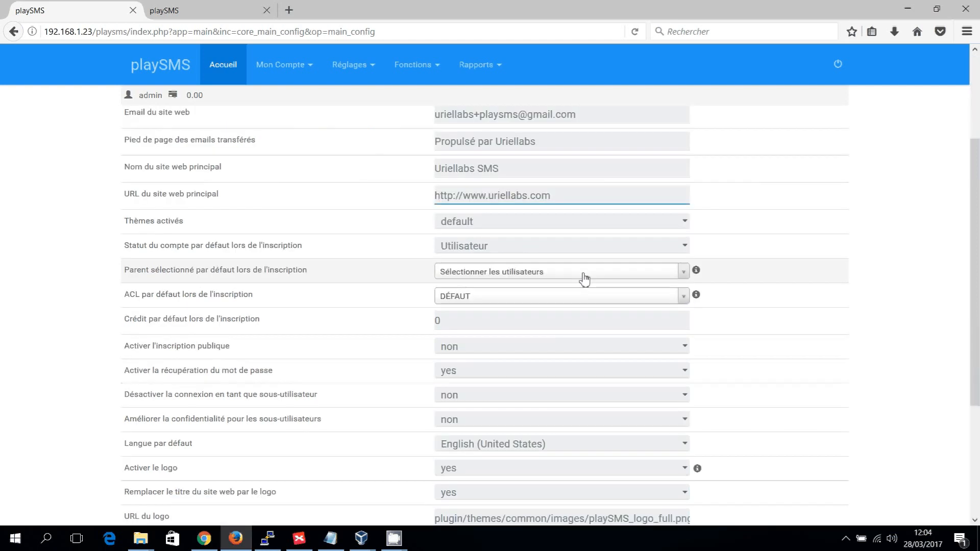
{"action": "left_click", "coordinate": [686, 225]}
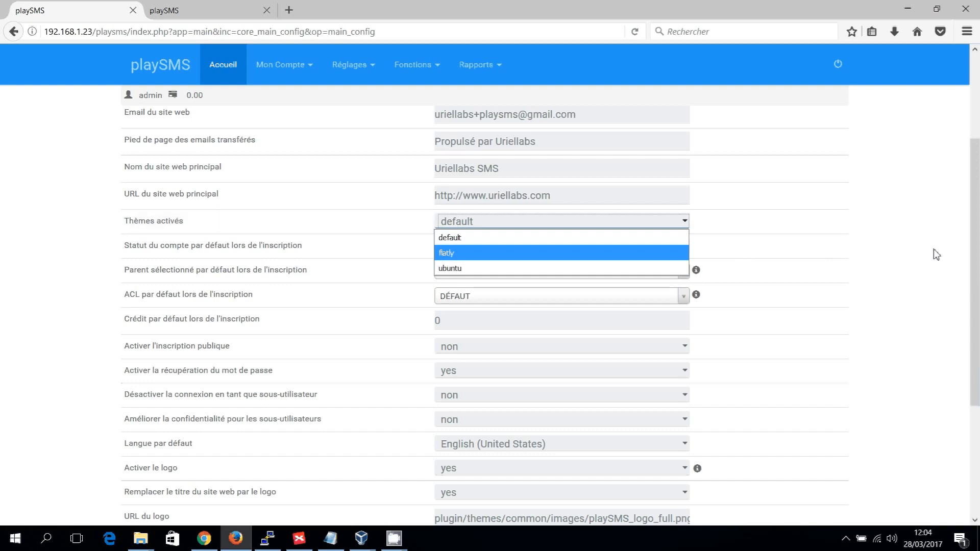
{"action": "left_click", "coordinate": [879, 258]}
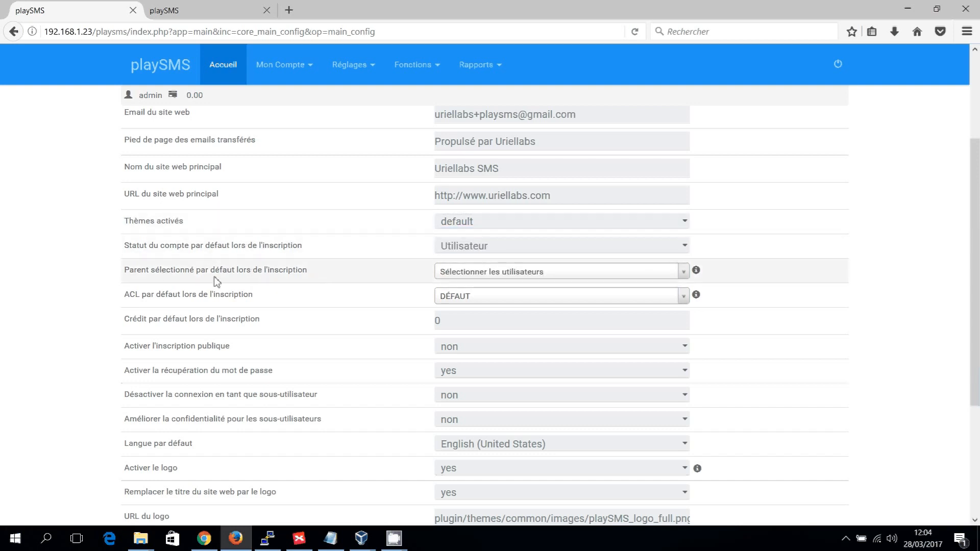
- Set the default language (Langue par défaut) of the site to French (France)
{"action": "scroll", "coordinate": [158, 285], "scroll_direction": "down", "scroll_amount": 3}
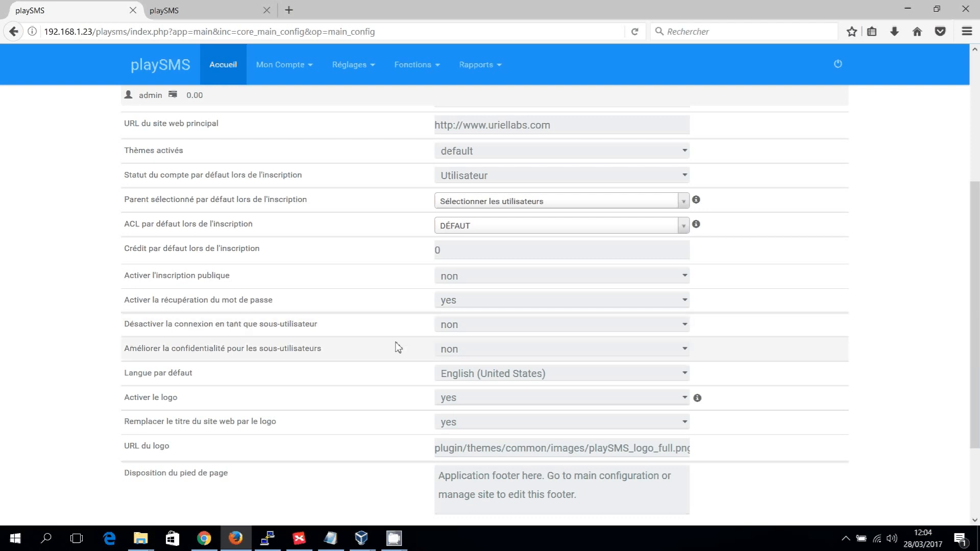
{"action": "scroll", "coordinate": [229, 326], "scroll_direction": "down", "scroll_amount": 2}
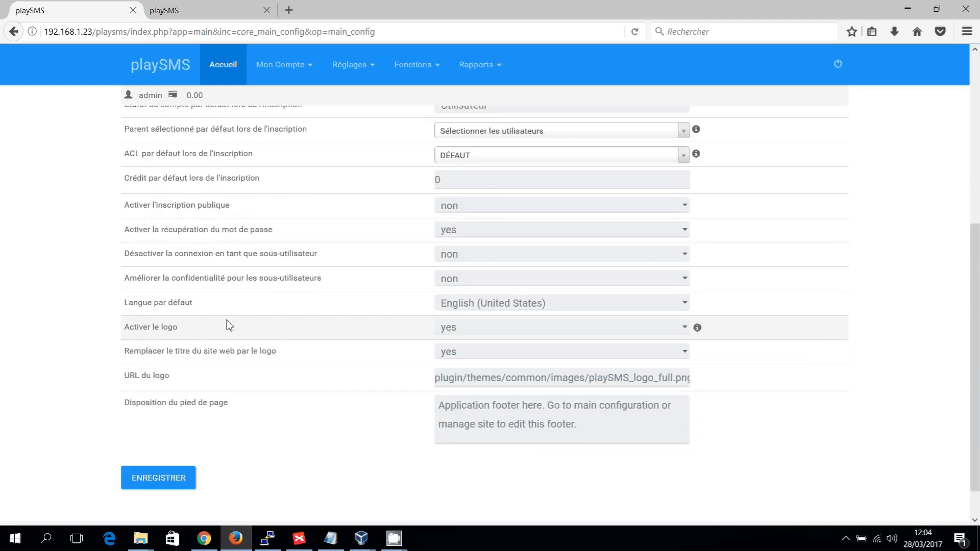
{"action": "left_click", "coordinate": [684, 304]}
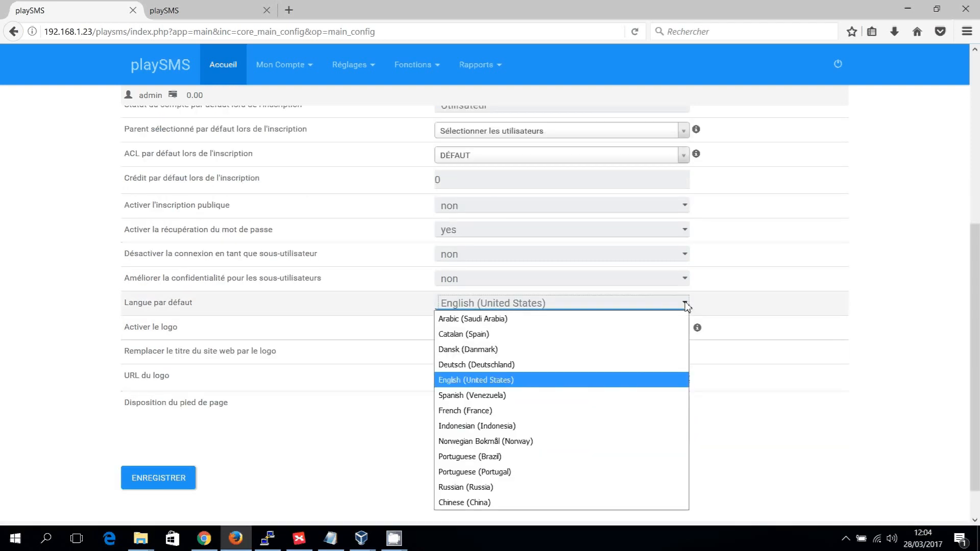
{"action": "left_click", "coordinate": [614, 411]}
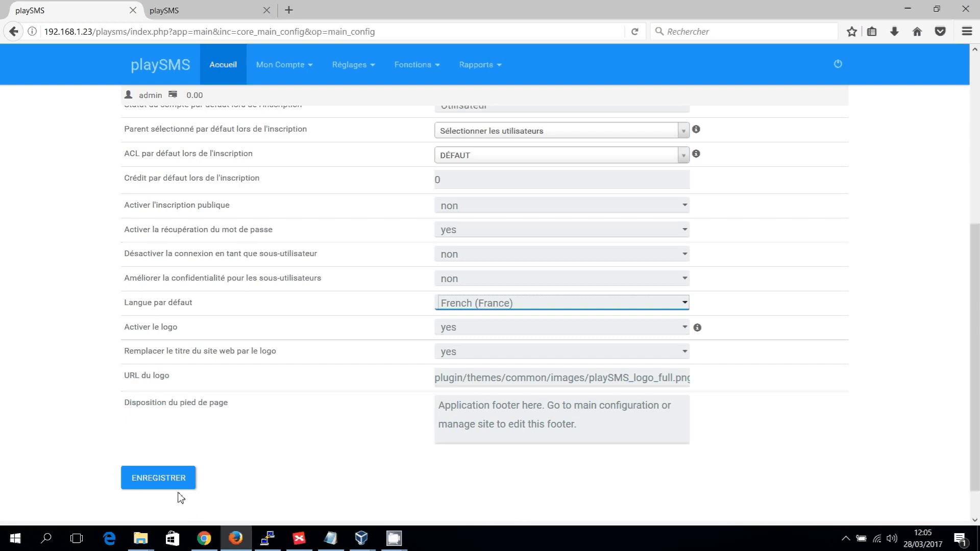
- Review the default site configuration, save it and dismiss the confirmation message
{"action": "scroll", "coordinate": [291, 382], "scroll_direction": "up", "scroll_amount": 5}
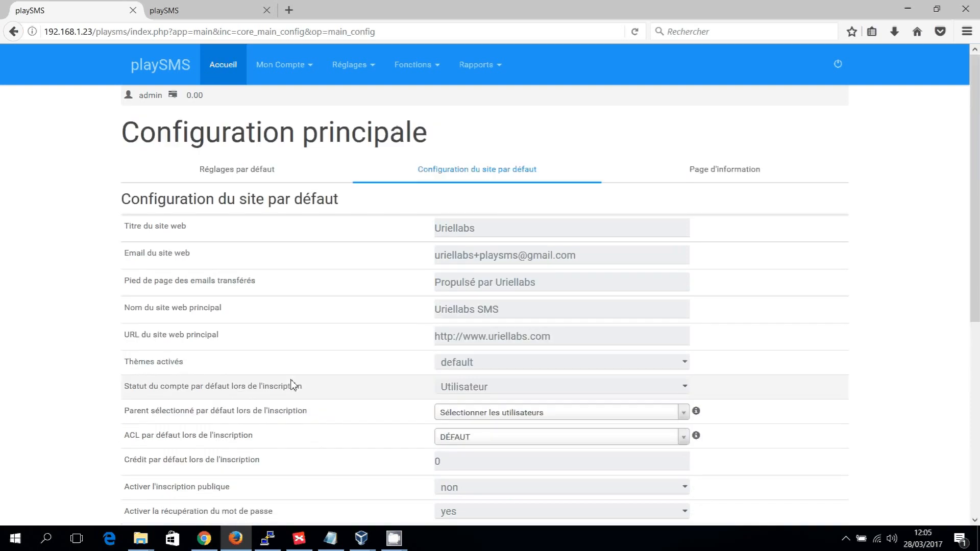
{"action": "scroll", "coordinate": [291, 382], "scroll_direction": "down", "scroll_amount": 6}
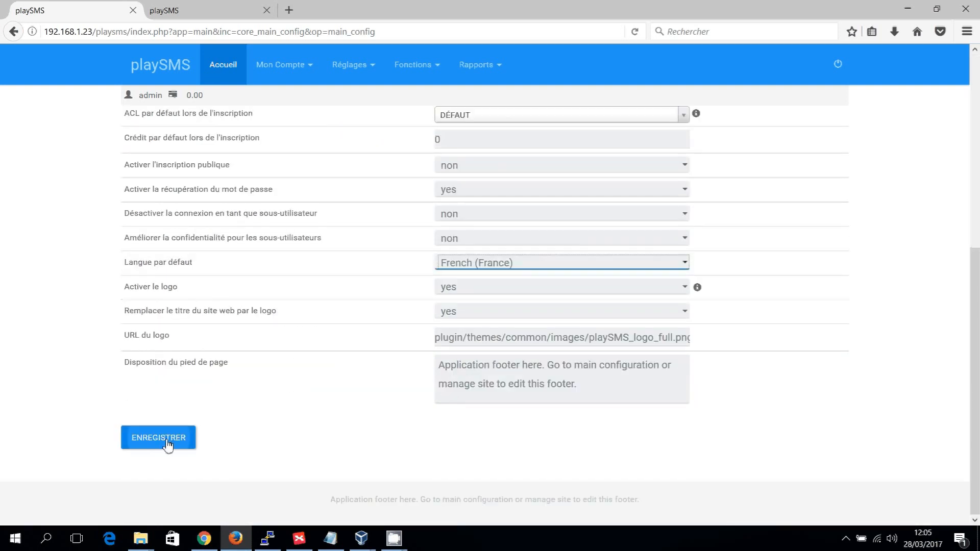
{"action": "left_click", "coordinate": [158, 439]}
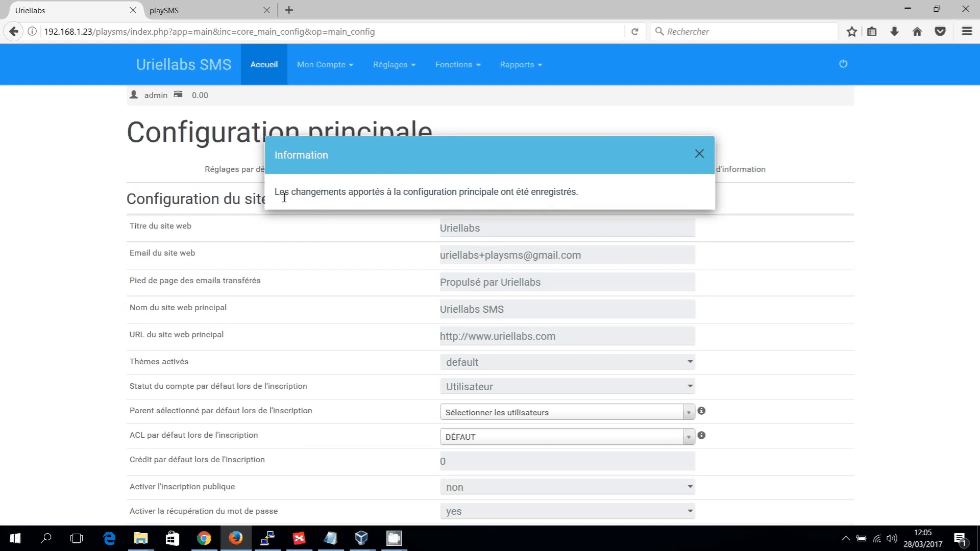
{"action": "left_click", "coordinate": [699, 153]}
- Replace the information page's content (Page d'information) with "Cette page est la page principale de PlaySMS pour la formation de Uriellabs"
{"action": "left_click", "coordinate": [754, 173]}
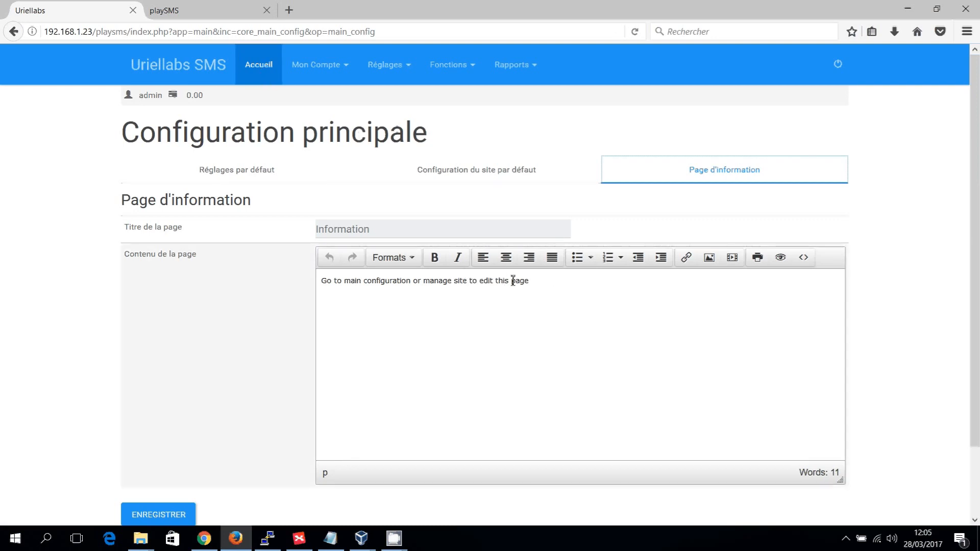
{"action": "triple_click", "coordinate": [584, 283]}
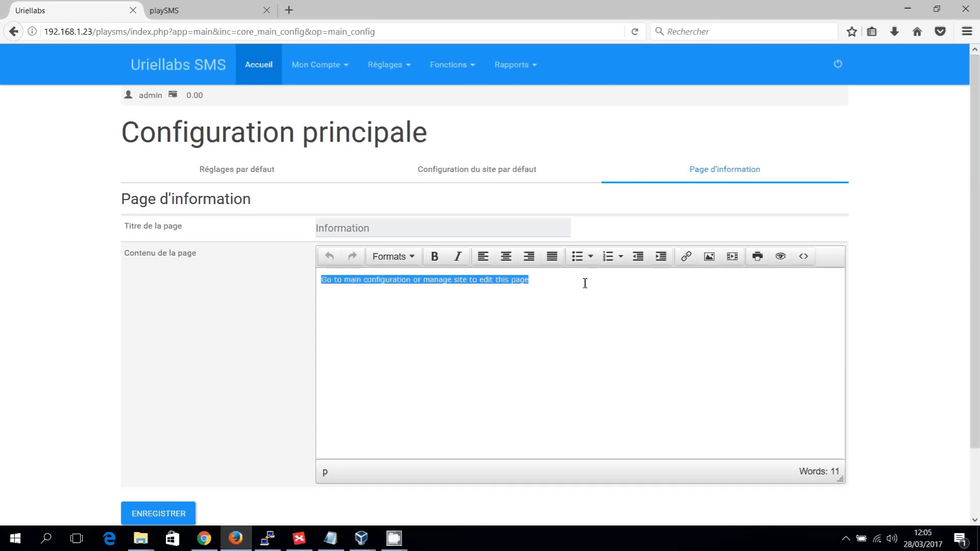
{"action": "type", "text": "Cette pg"}
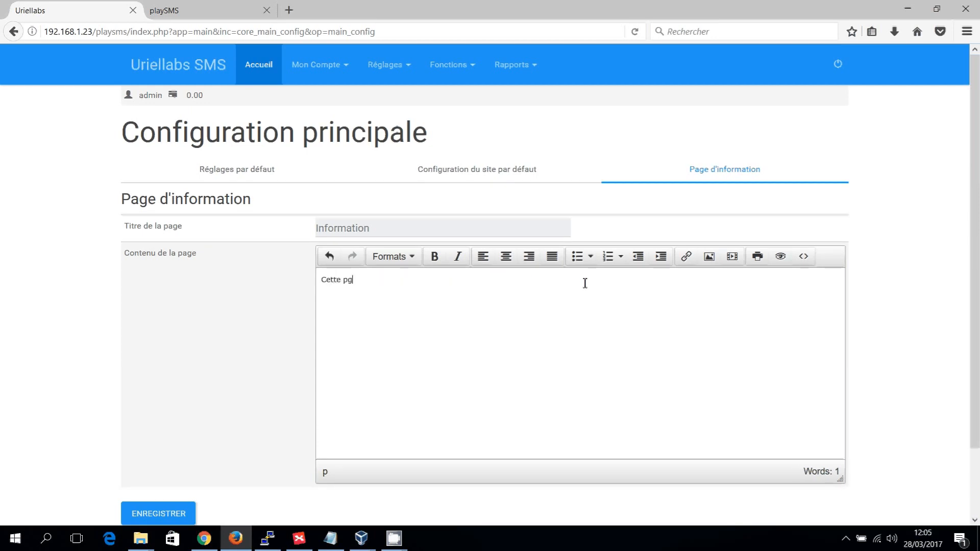
{"action": "key", "text": "BackSpace"}
{"action": "type", "text": "age est la page principale de "}
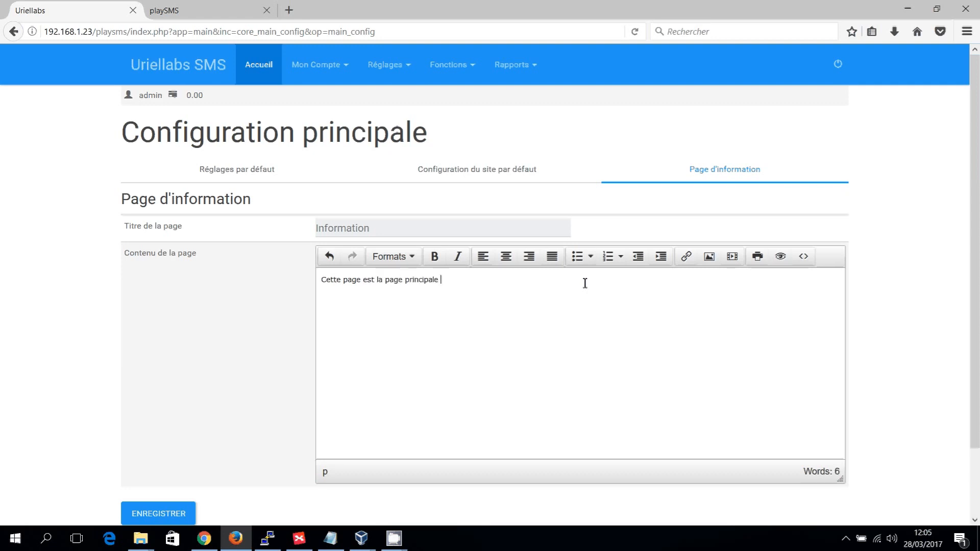
{"action": "type", "text": "PlaySMS pour la formation "}
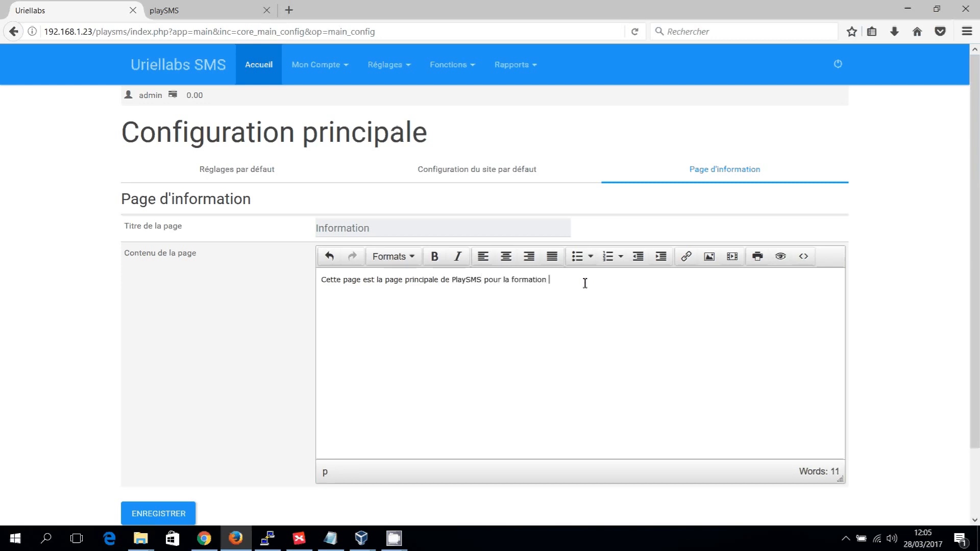
{"action": "type", "text": "de Uriellabs"}
- Save the information page's changes and open the home page (Accueil) to check its content
{"action": "scroll", "coordinate": [195, 446], "scroll_direction": "down", "scroll_amount": 3}
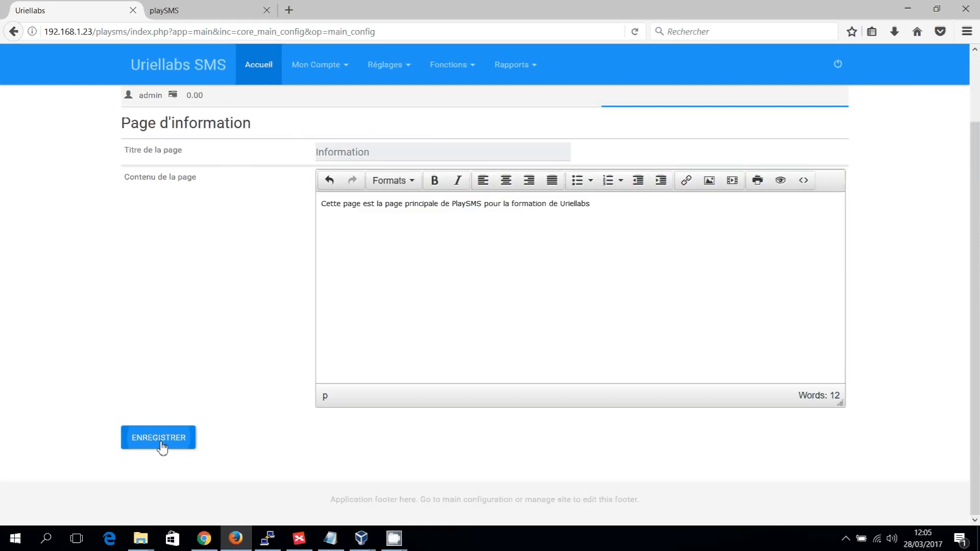
{"action": "left_click", "coordinate": [163, 447]}
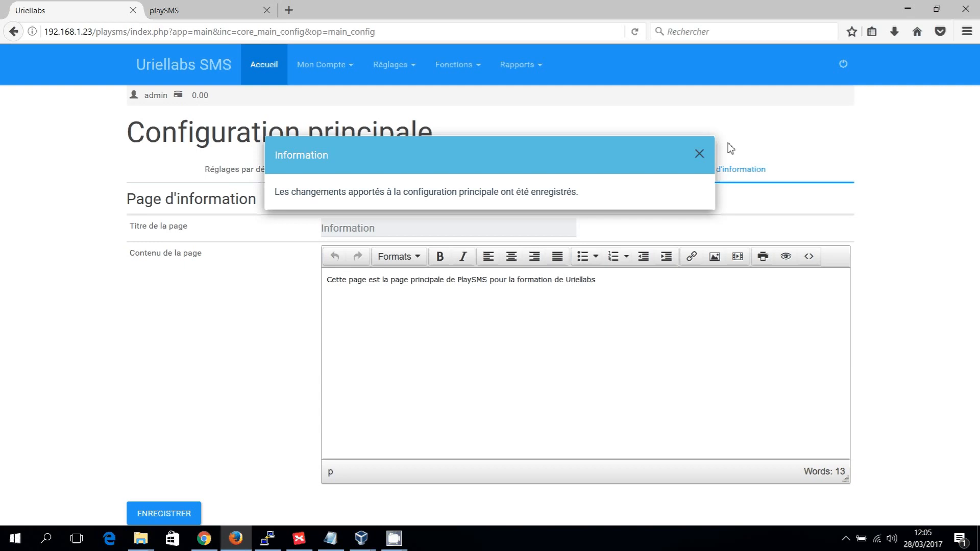
{"action": "left_click", "coordinate": [699, 153]}
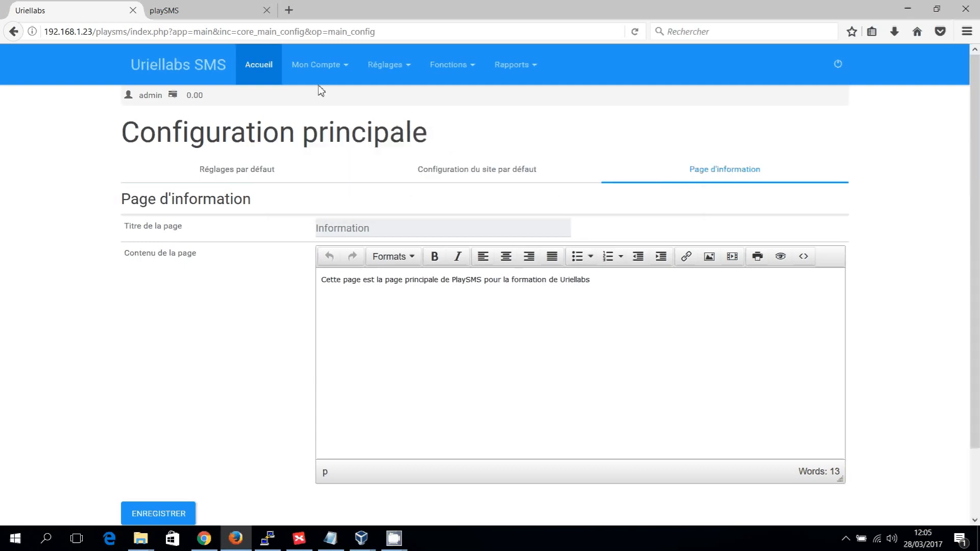
{"action": "left_click", "coordinate": [257, 72]}
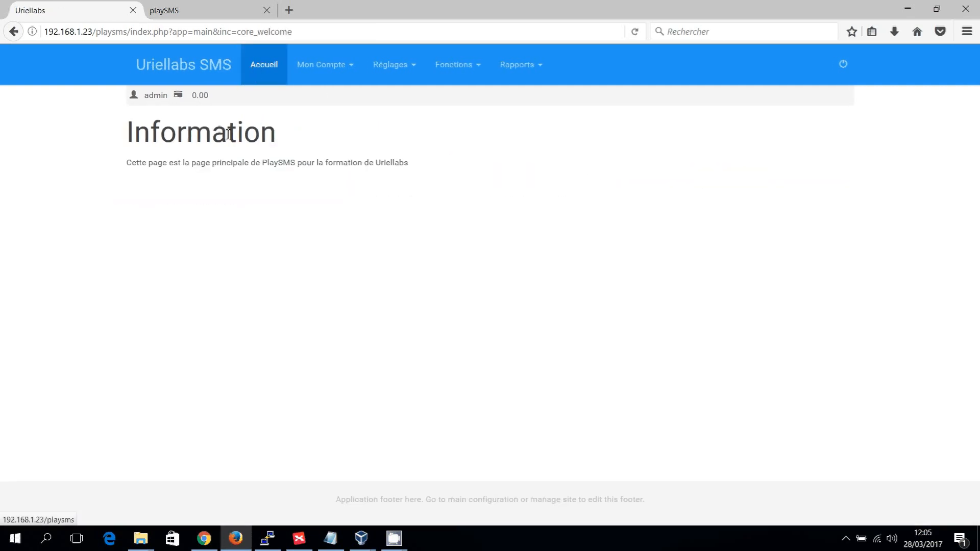